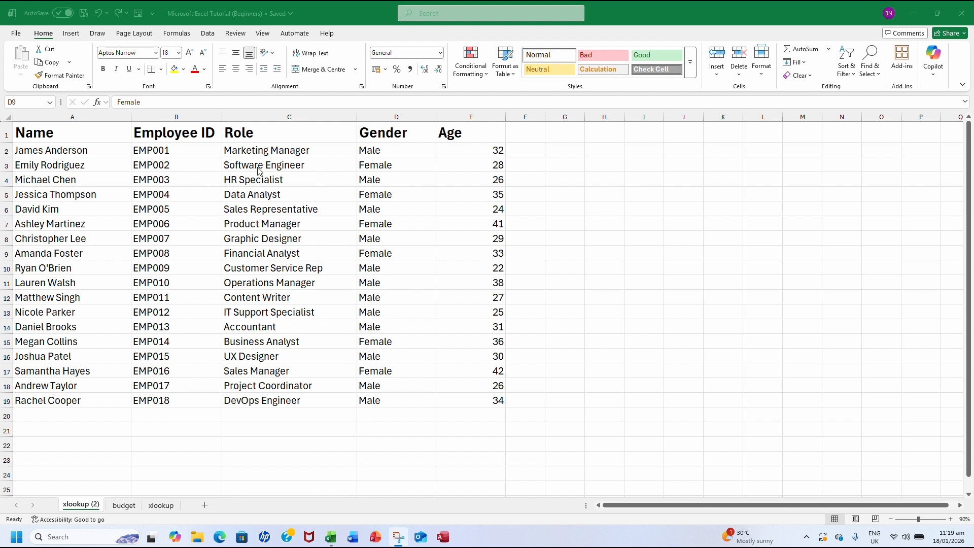
- Locate the Form command among Commands Not in the Ribbon and check its entry in the Quick Access Toolbar options, accepting them
{"action": "left_click", "coordinate": [260, 165]}
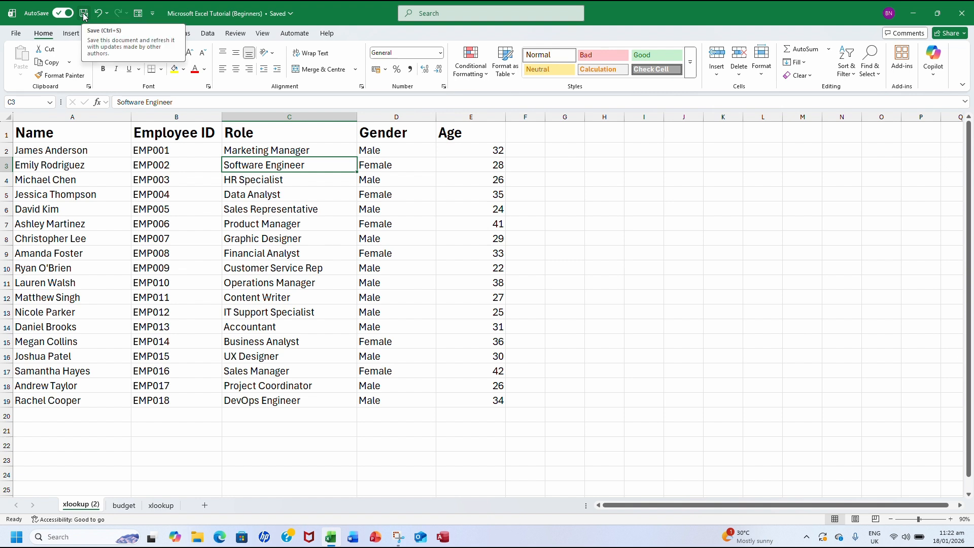
{"action": "left_click", "coordinate": [153, 14]}
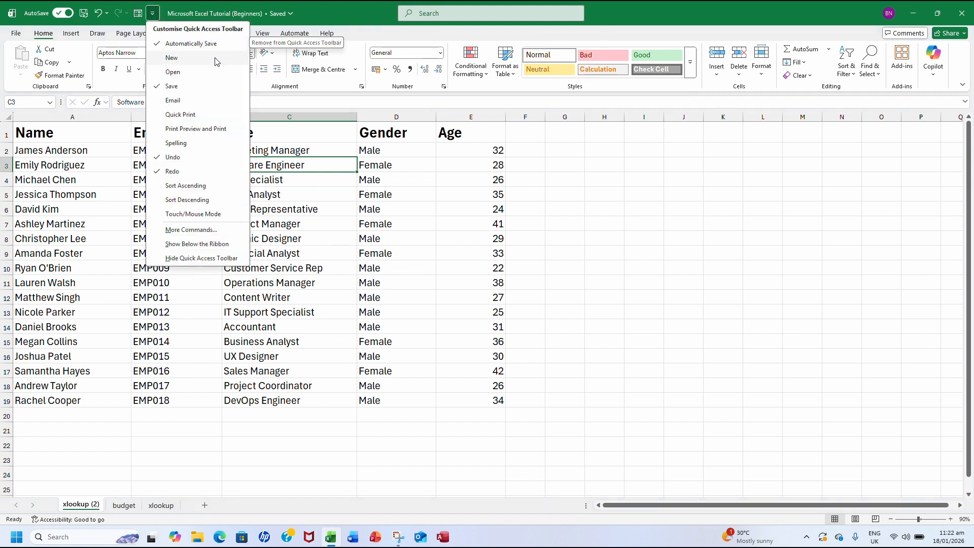
{"action": "left_click", "coordinate": [191, 230]}
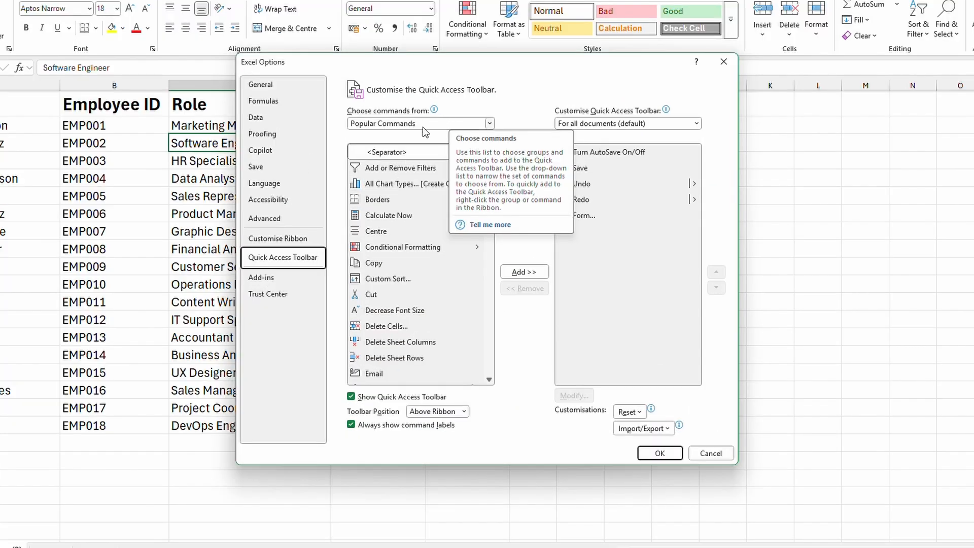
{"action": "left_click", "coordinate": [489, 124]}
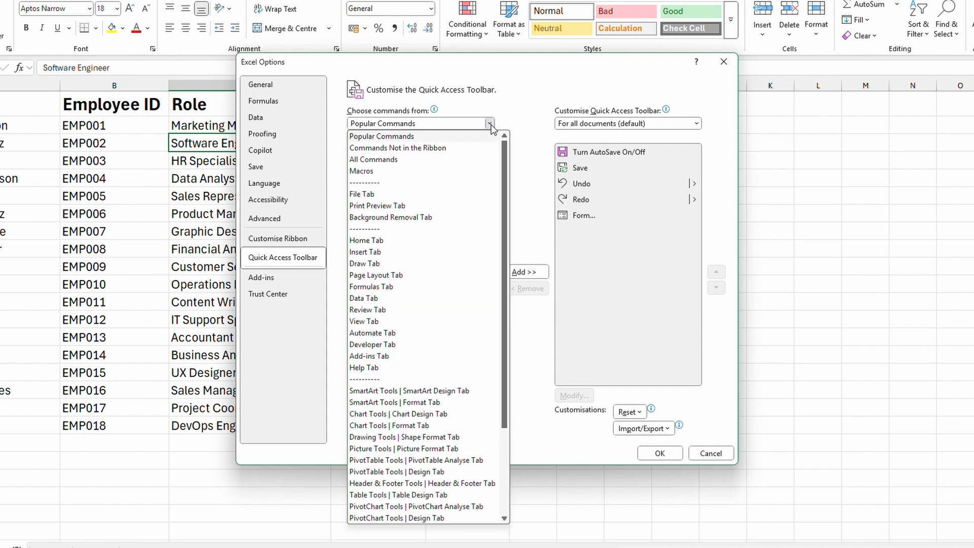
{"action": "left_click", "coordinate": [391, 148]}
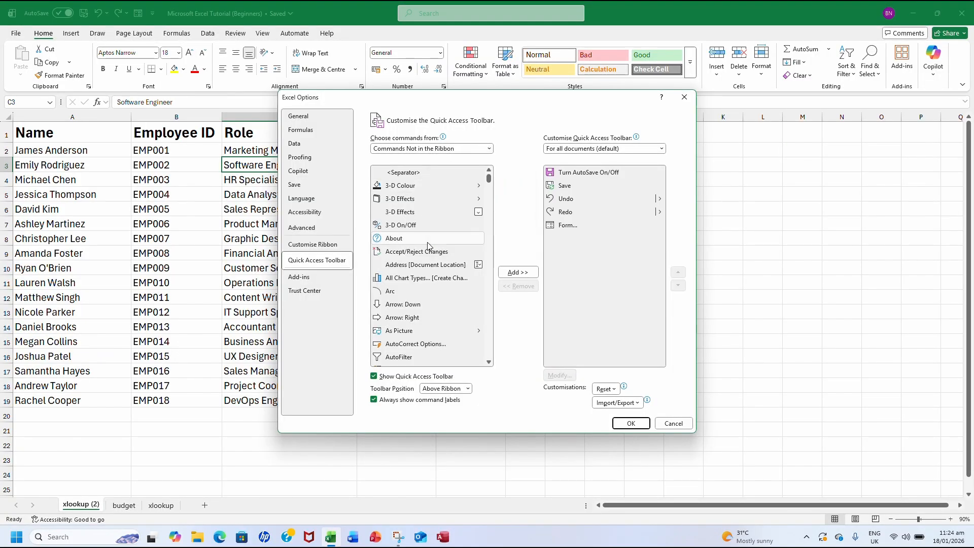
{"action": "scroll", "coordinate": [428, 246], "scroll_direction": "down", "scroll_amount": 8}
{"action": "scroll", "coordinate": [428, 246], "scroll_direction": "down", "scroll_amount": 15}
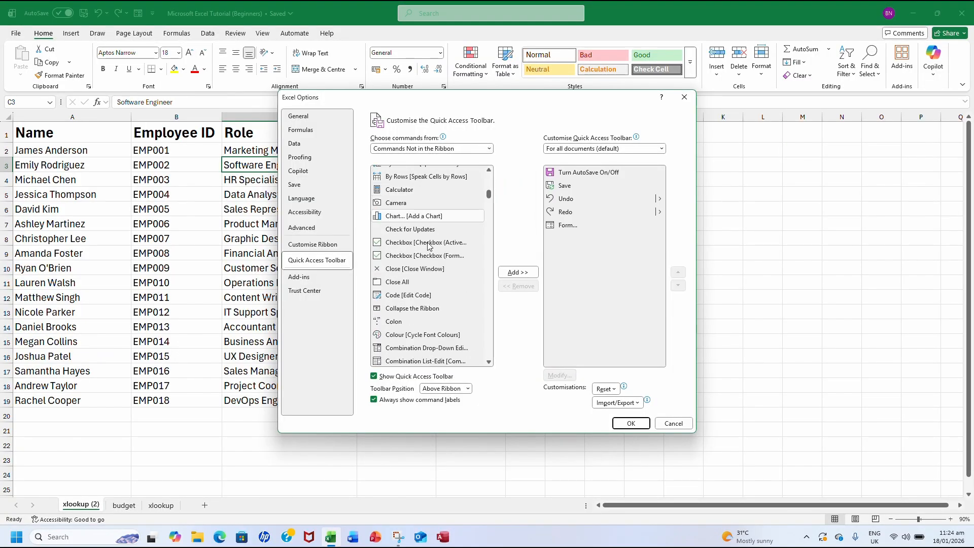
{"action": "left_click", "coordinate": [408, 269]}
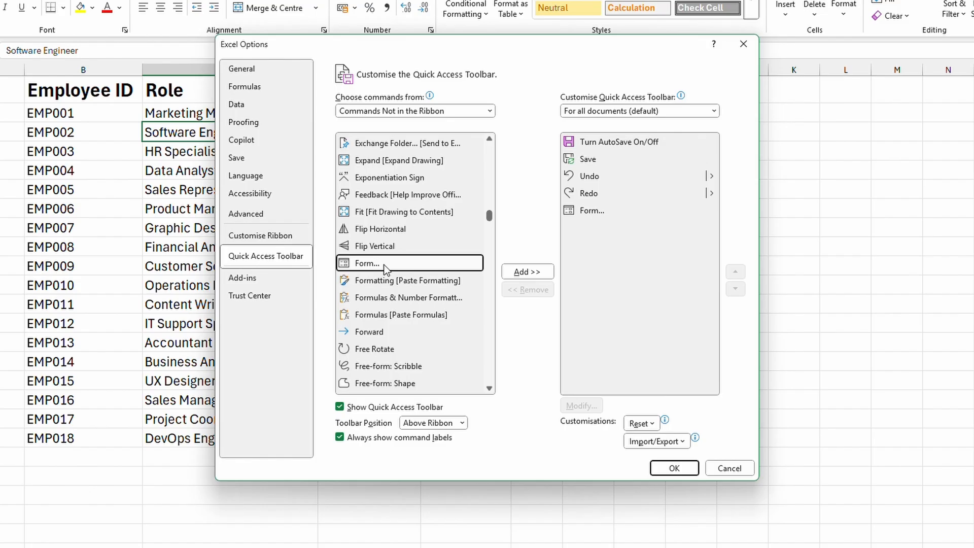
{"action": "left_click", "coordinate": [590, 212]}
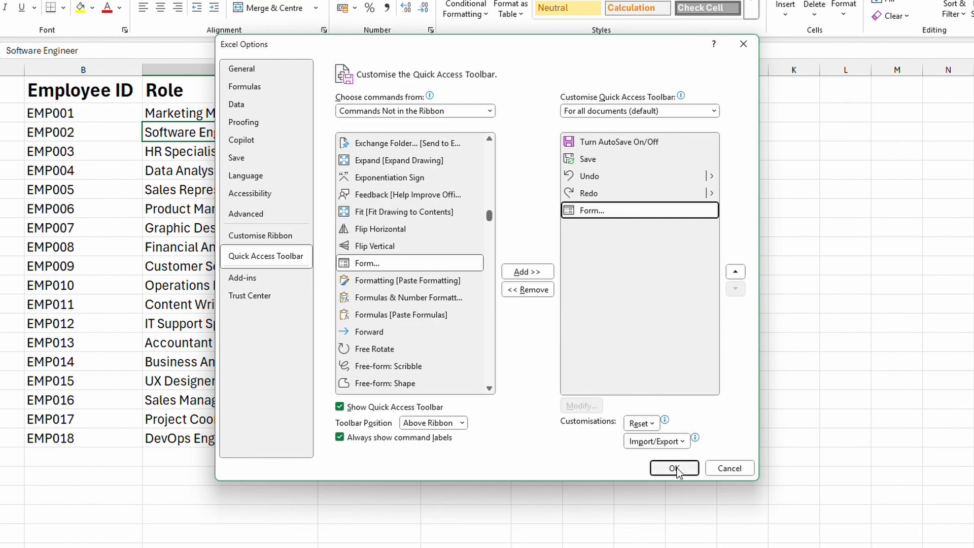
{"action": "left_click", "coordinate": [674, 468]}
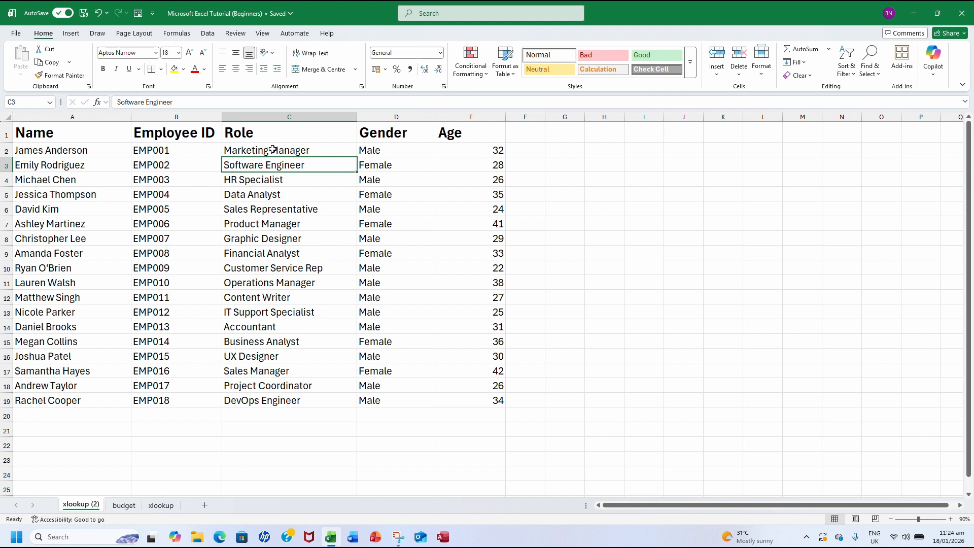
- Format the employee data in A1:E19 as a table with headers, using a medium style with blue header and grey banded rows
{"action": "left_click_drag", "start_coordinate": [66, 133], "coordinate": [468, 400]}
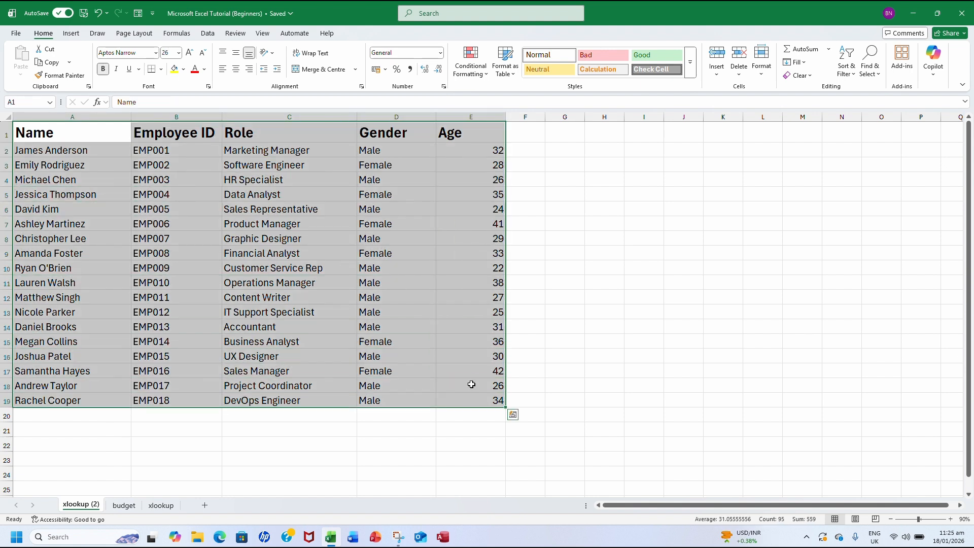
{"action": "left_click", "coordinate": [507, 60]}
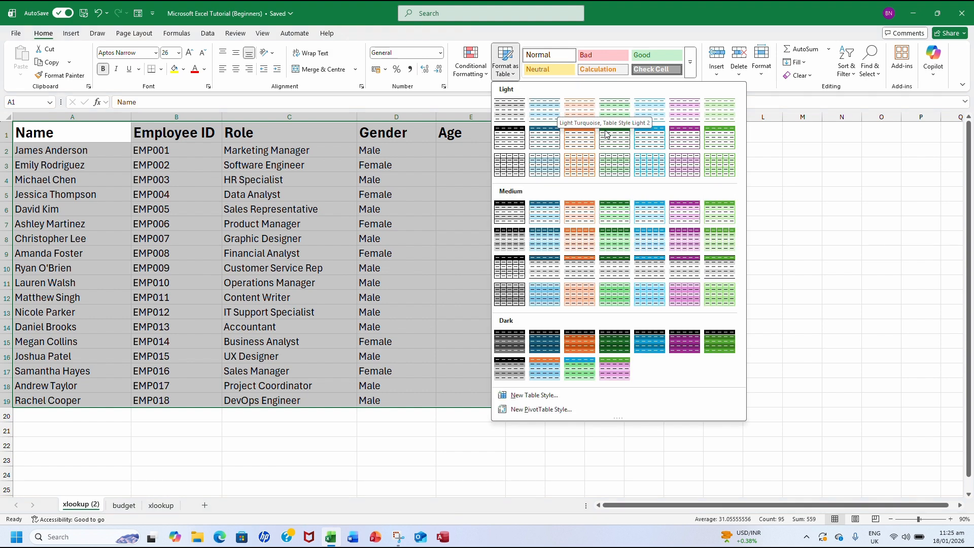
{"action": "left_click", "coordinate": [653, 264]}
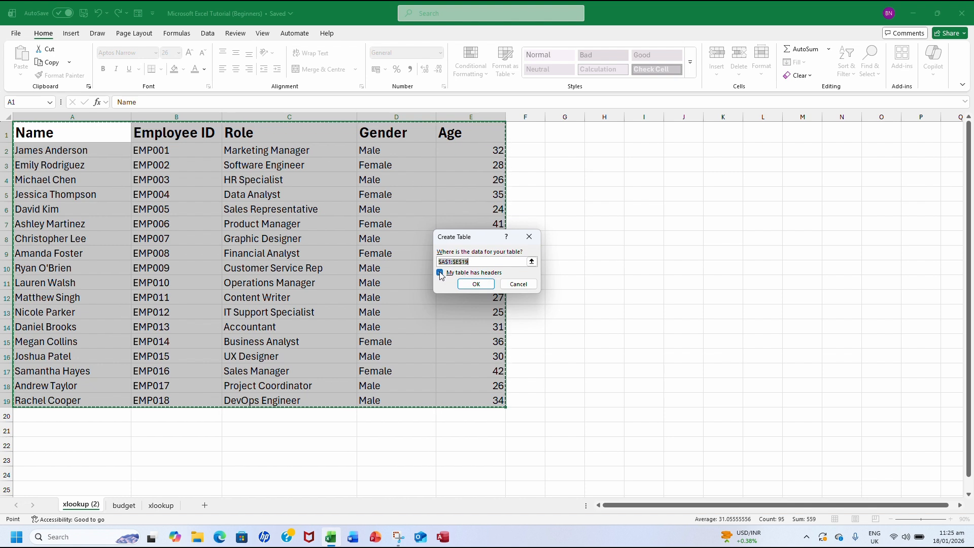
{"action": "left_click", "coordinate": [468, 285]}
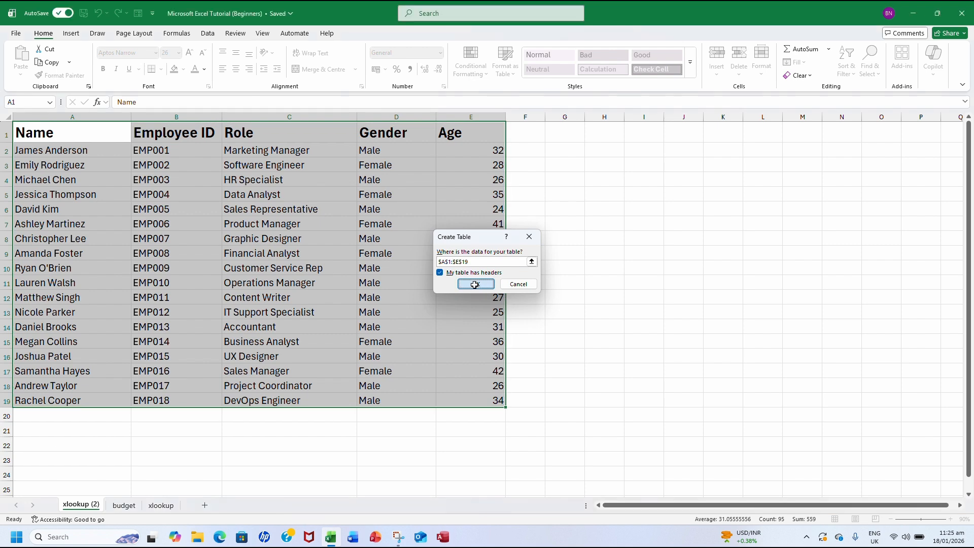
- Open the data entry form for the employee table from a cell inside it
{"action": "left_click", "coordinate": [203, 253]}
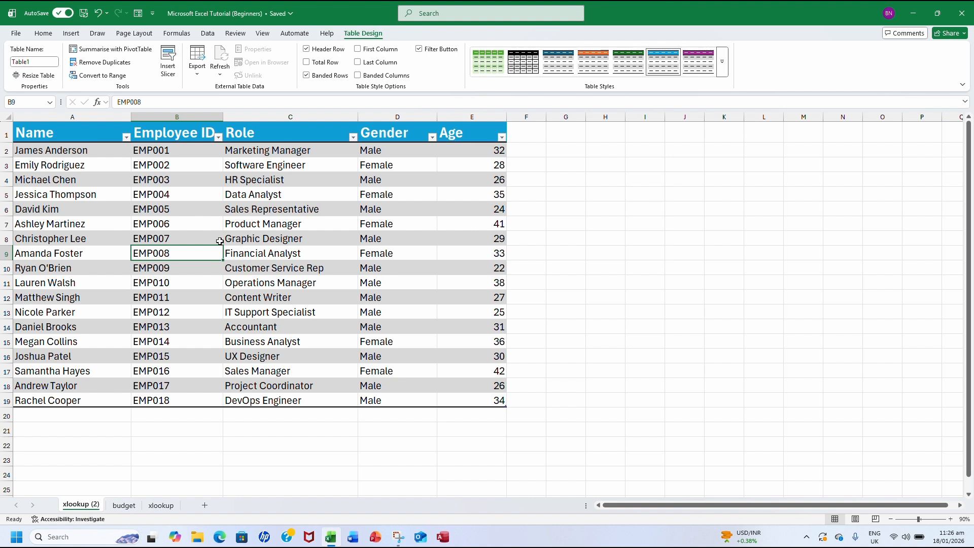
{"action": "left_click", "coordinate": [186, 195]}
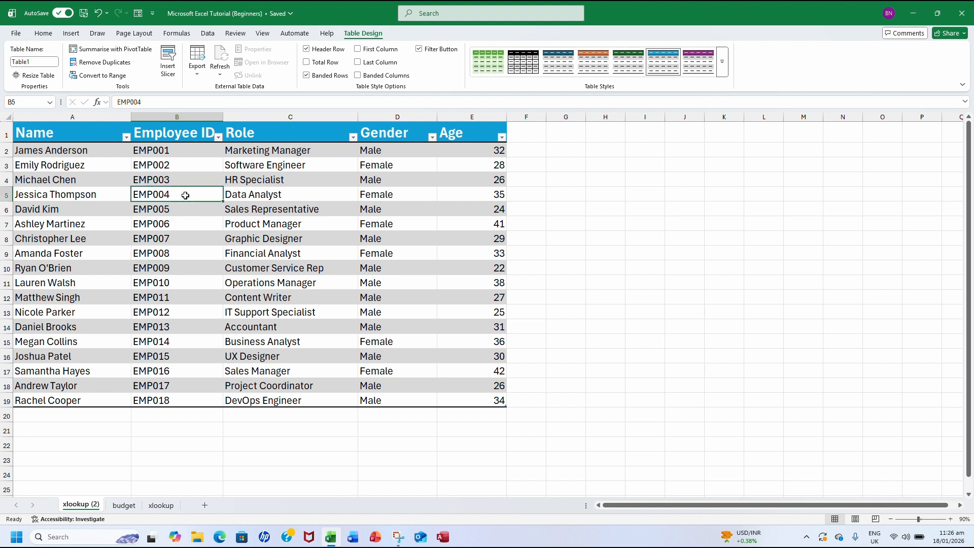
{"action": "left_click", "coordinate": [139, 14]}
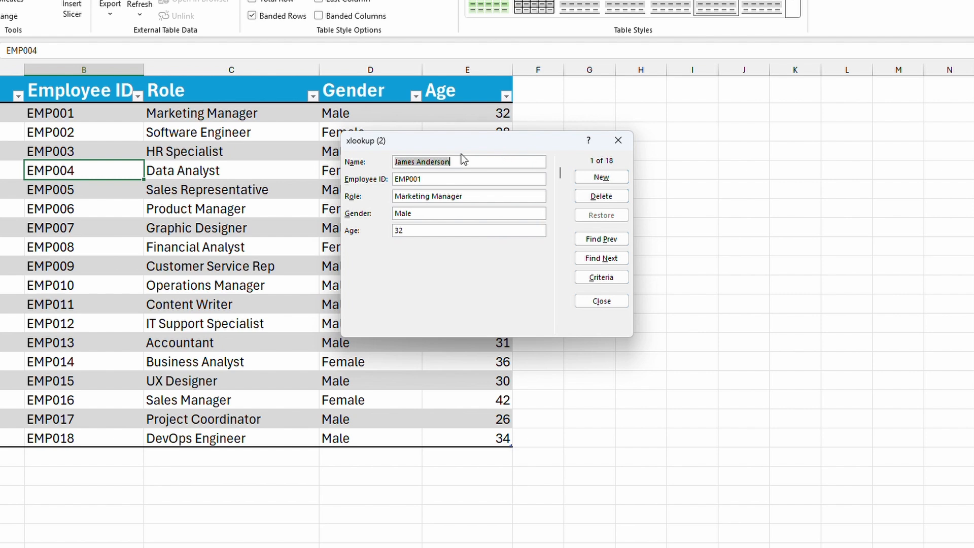
- Browse the employee records in the form one by one to the blank new record, and return to the first record
{"action": "left_click", "coordinate": [560, 328]}
{"action": "left_click", "coordinate": [561, 329]}
{"action": "left_click", "coordinate": [561, 330]}
{"action": "left_click", "coordinate": [561, 329]}
{"action": "left_click", "coordinate": [561, 330]}
{"action": "left_click", "coordinate": [562, 330]}
{"action": "left_click", "coordinate": [562, 330]}
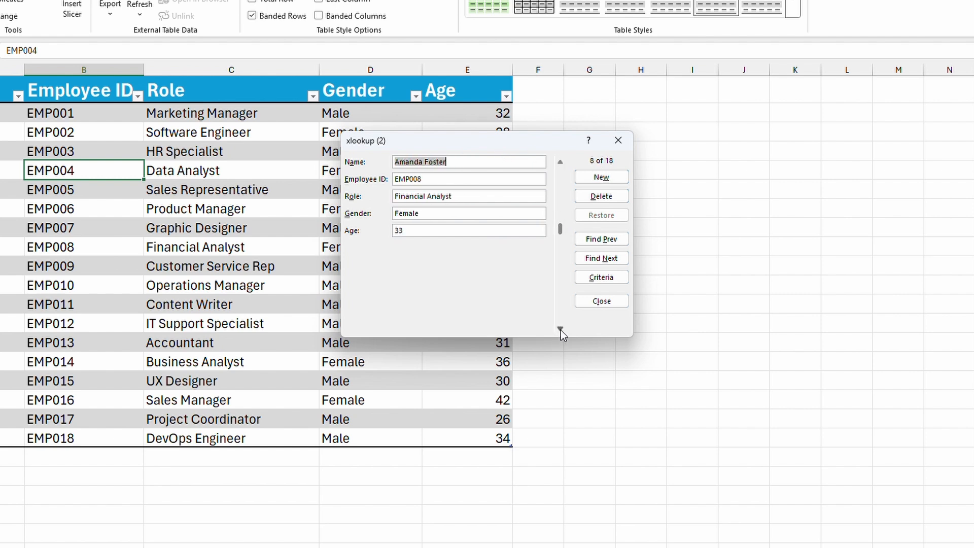
{"action": "left_click", "coordinate": [561, 329]}
{"action": "left_click", "coordinate": [561, 329]}
{"action": "left_click", "coordinate": [562, 330]}
{"action": "left_click", "coordinate": [561, 330]}
{"action": "left_click", "coordinate": [562, 330]}
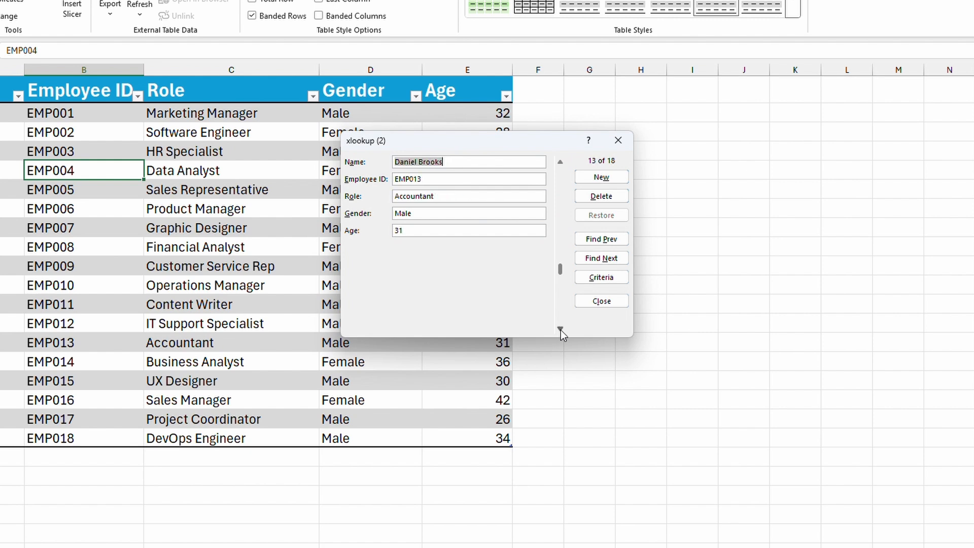
{"action": "left_click", "coordinate": [562, 330]}
{"action": "left_click", "coordinate": [561, 330]}
{"action": "left_click", "coordinate": [561, 330]}
{"action": "left_click", "coordinate": [561, 330]}
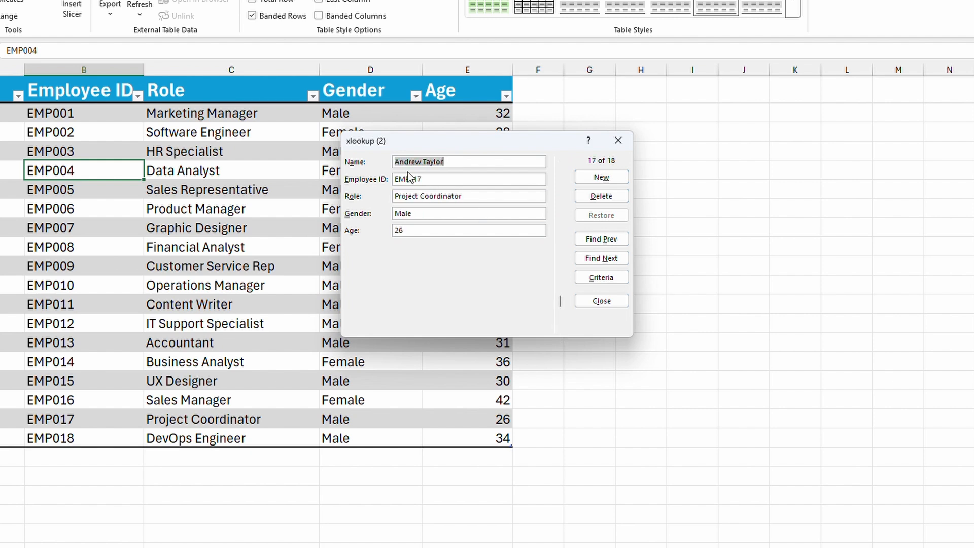
{"action": "left_click", "coordinate": [561, 329]}
{"action": "left_click", "coordinate": [561, 329]}
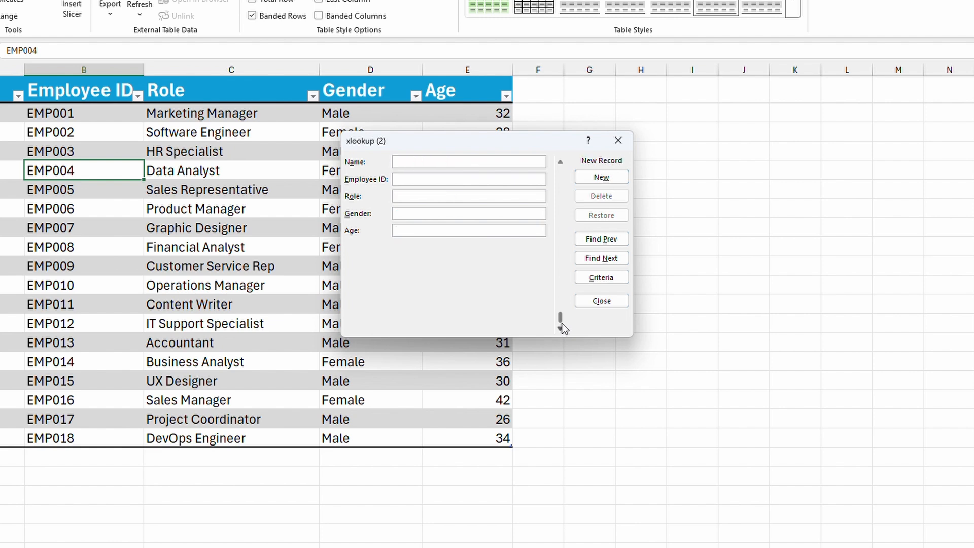
{"action": "left_click", "coordinate": [561, 165]}
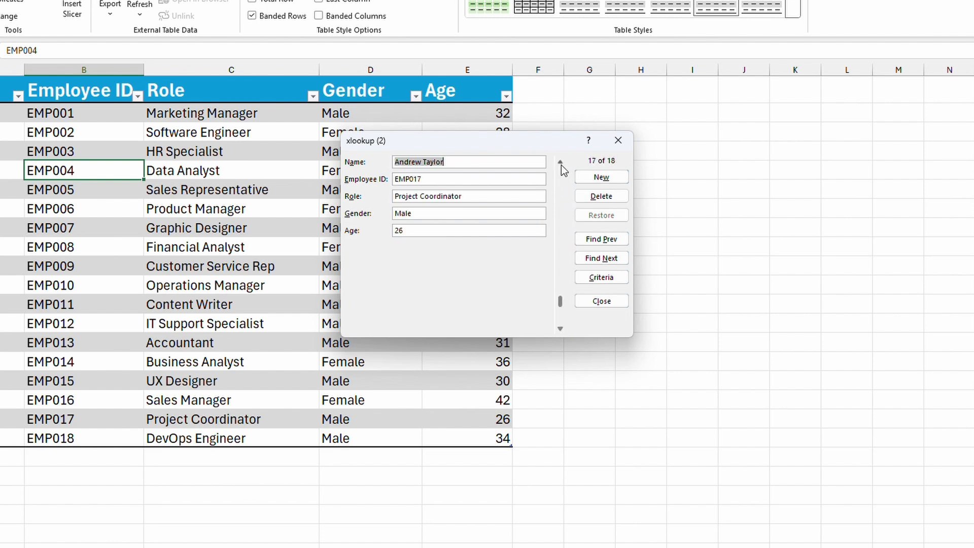
{"action": "left_click", "coordinate": [561, 166]}
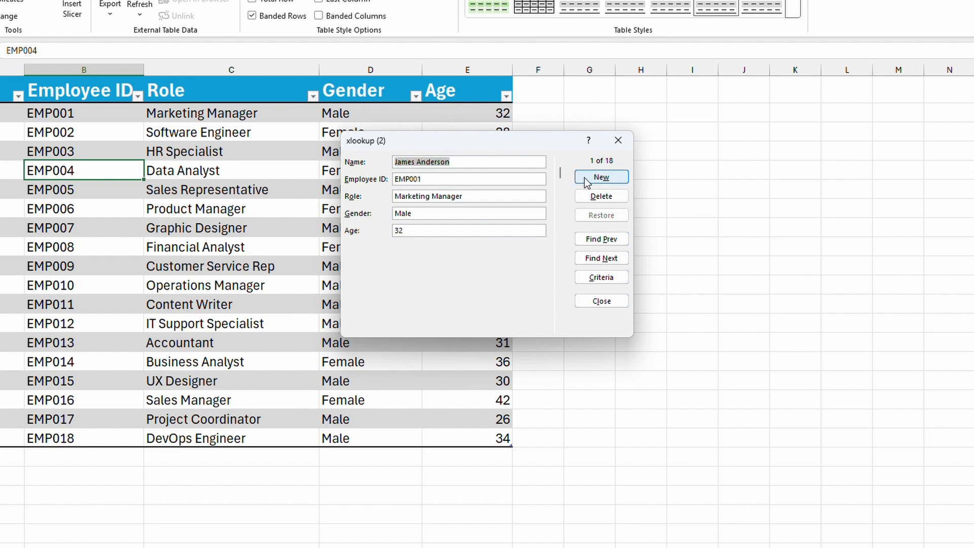
- Add a new record with the employee's full name, employee ID, role Data Analyst, gender Female and age 30
{"action": "left_click", "coordinate": [602, 179]}
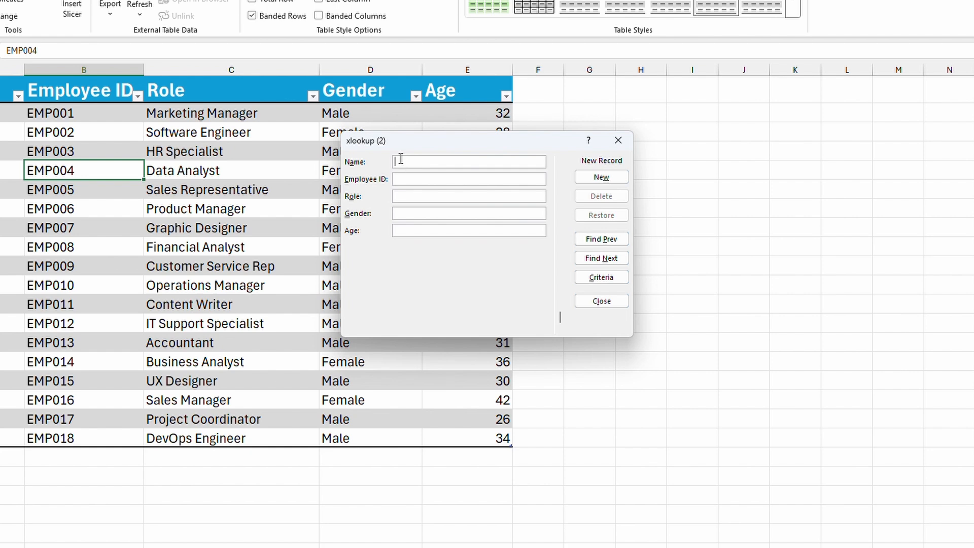
{"action": "type", "text": "Barbara Woolley"}
{"action": "key", "text": "Tab"}
{"action": "type", "text": "EMP019"}
{"action": "left_click", "coordinate": [399, 196]}
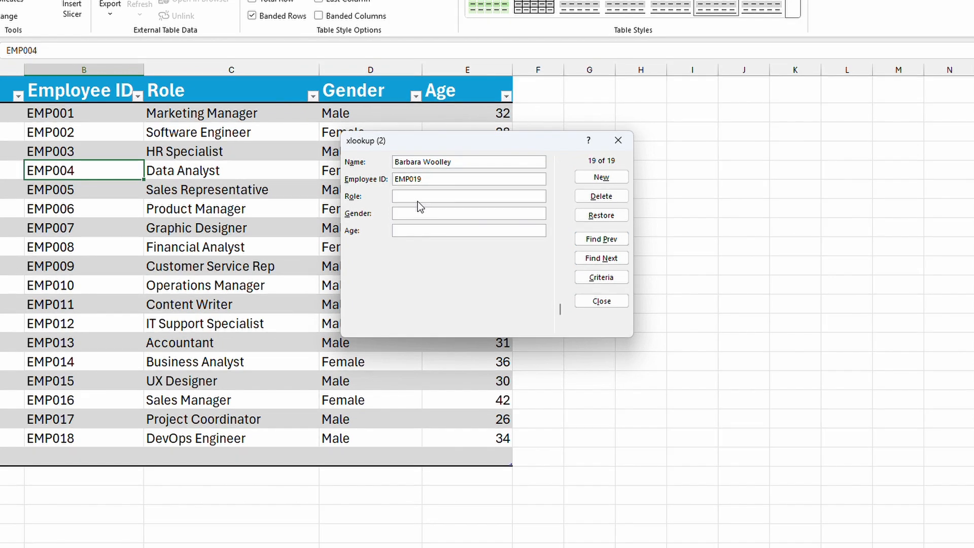
{"action": "type", "text": "Analyst"}
{"action": "key", "text": "Tab"}
{"action": "type", "text": "Female"}
{"action": "left_click", "coordinate": [400, 232]}
{"action": "type", "text": "30"}
{"action": "key", "text": "Return"}
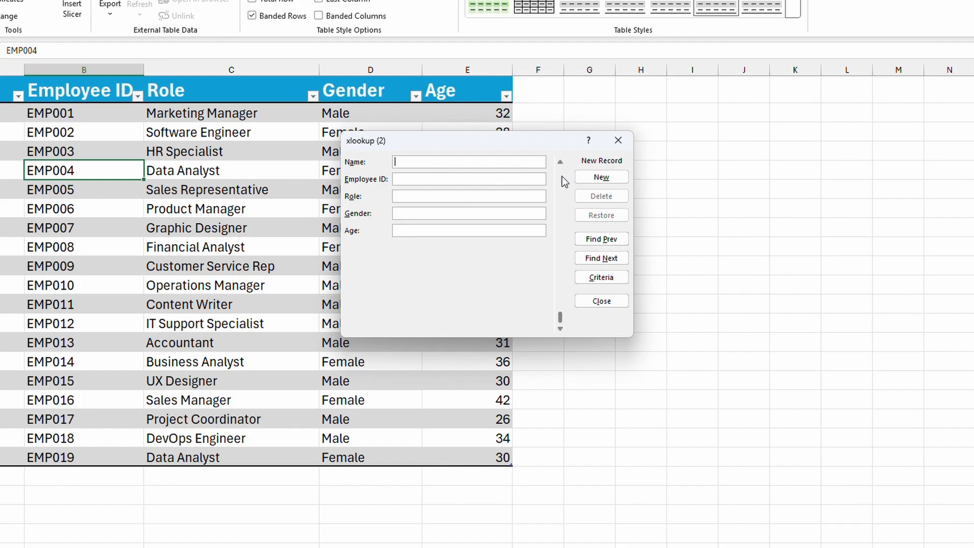
- Bring up the newly added Data Analyst record in the form and permanently delete it
{"action": "left_click", "coordinate": [560, 163]}
{"action": "key", "text": "Return"}
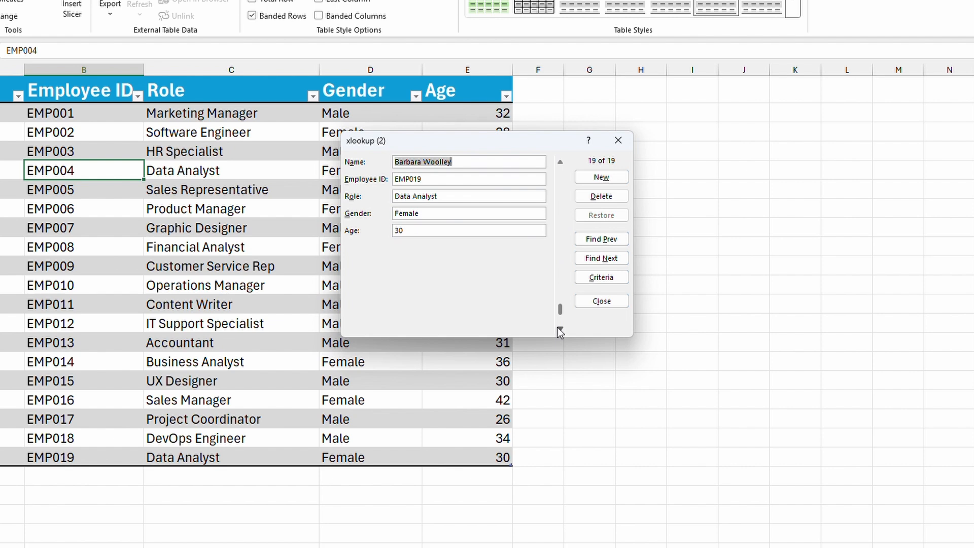
{"action": "left_click", "coordinate": [453, 230]}
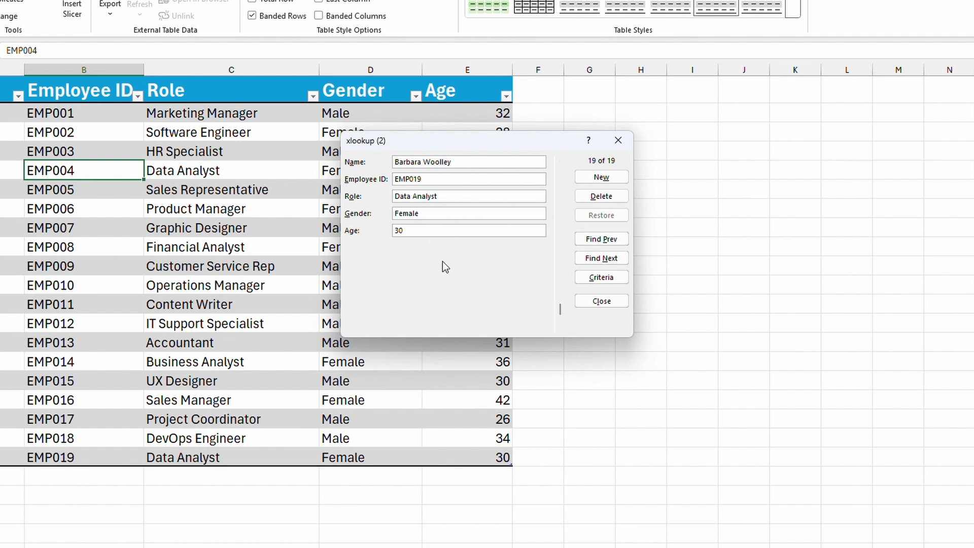
{"action": "left_click", "coordinate": [596, 198]}
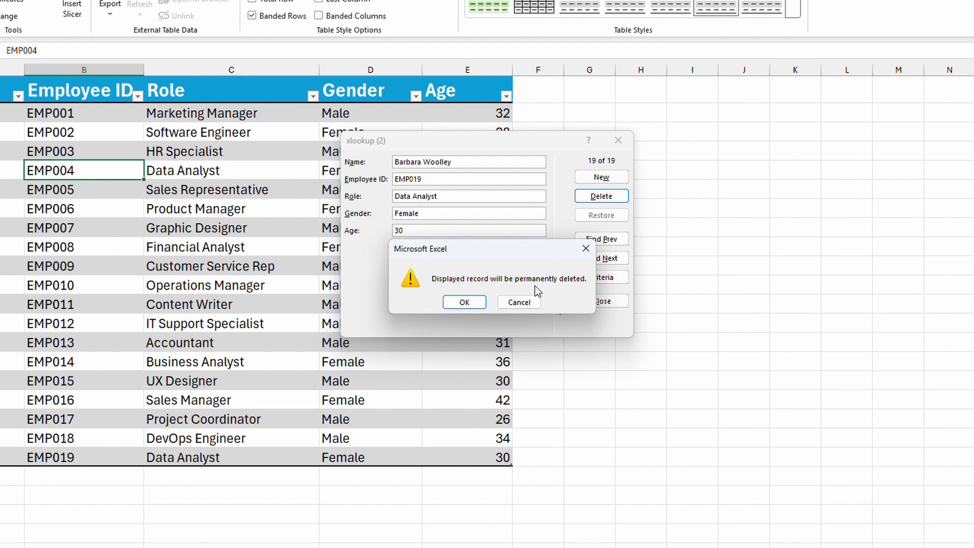
{"action": "left_click", "coordinate": [469, 303]}
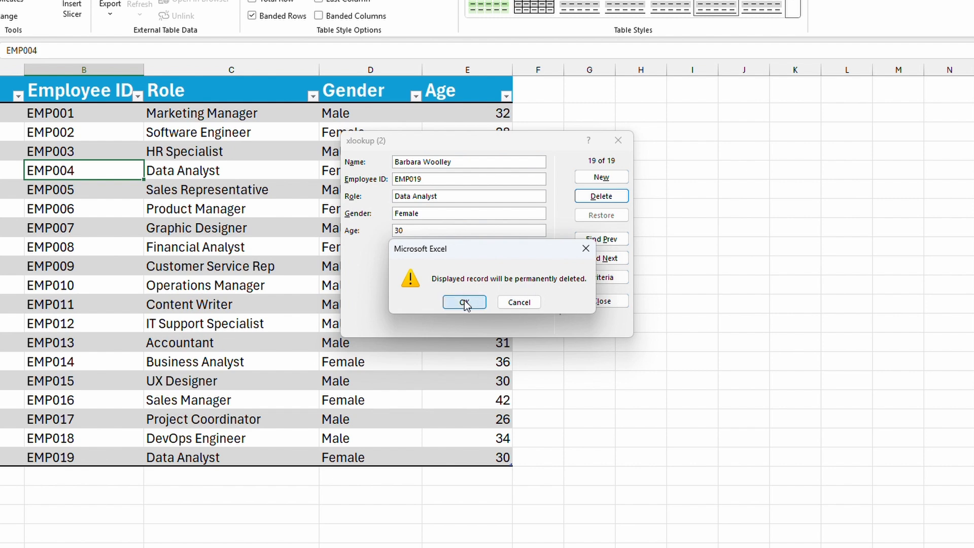
- Step backward through the previous employee records in the form with Find Prev and forward again with Find Next
{"action": "left_click", "coordinate": [600, 241]}
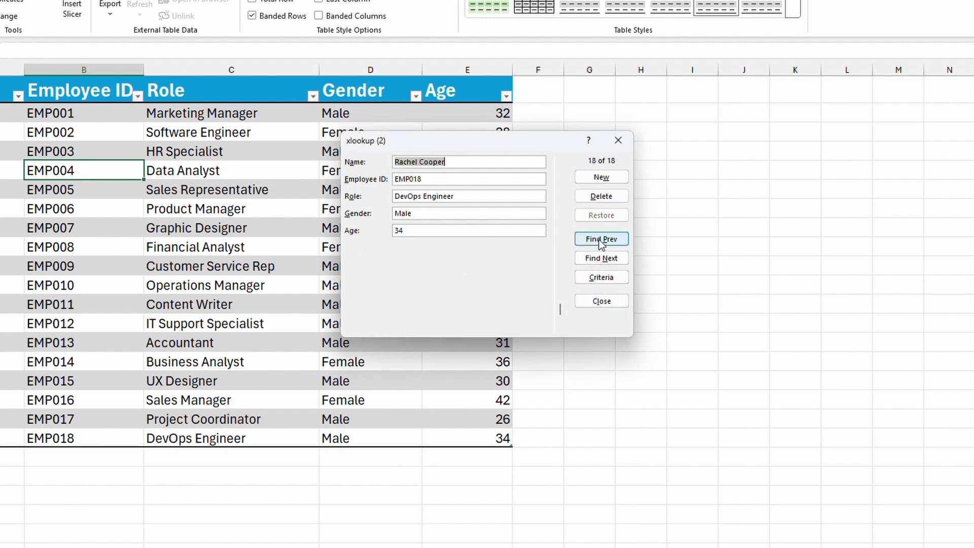
{"action": "left_click", "coordinate": [601, 240]}
{"action": "left_click", "coordinate": [601, 242]}
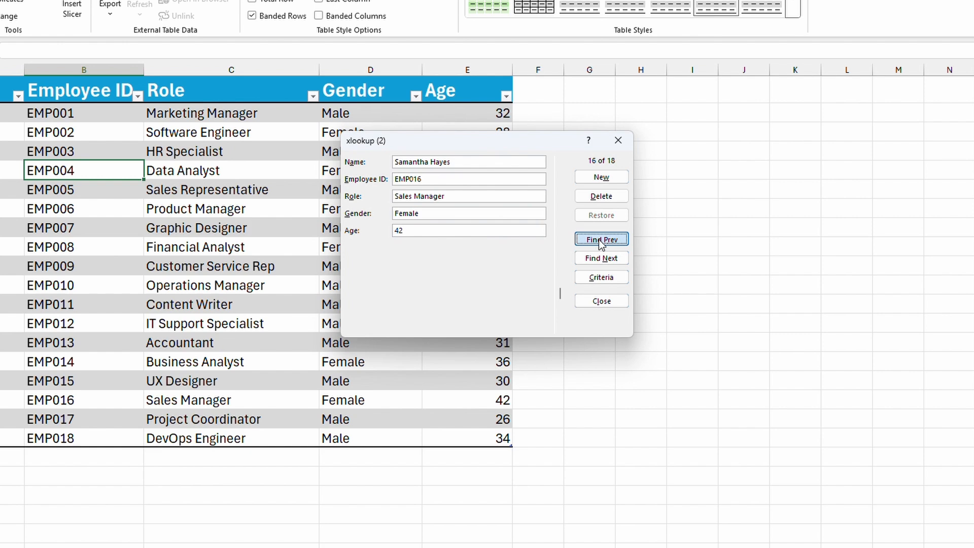
{"action": "left_click", "coordinate": [602, 241]}
{"action": "left_click", "coordinate": [601, 241]}
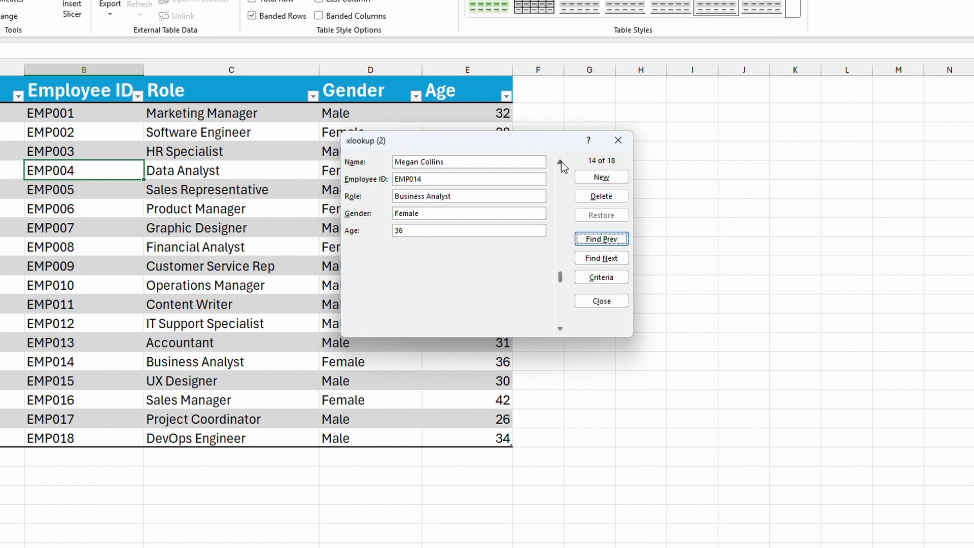
{"action": "left_click", "coordinate": [596, 240]}
{"action": "left_click", "coordinate": [595, 240]}
{"action": "left_click", "coordinate": [596, 241]}
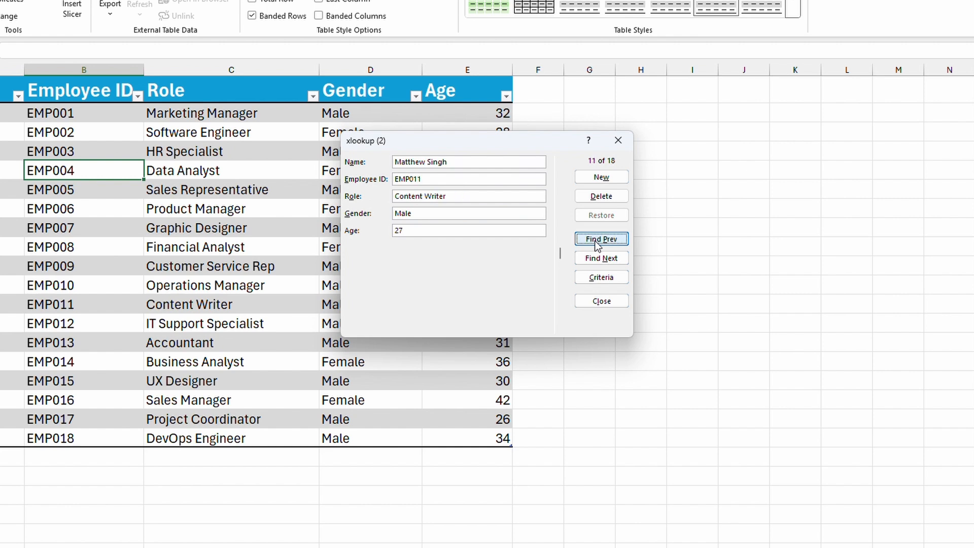
{"action": "left_click", "coordinate": [595, 241]}
{"action": "left_click", "coordinate": [597, 241]}
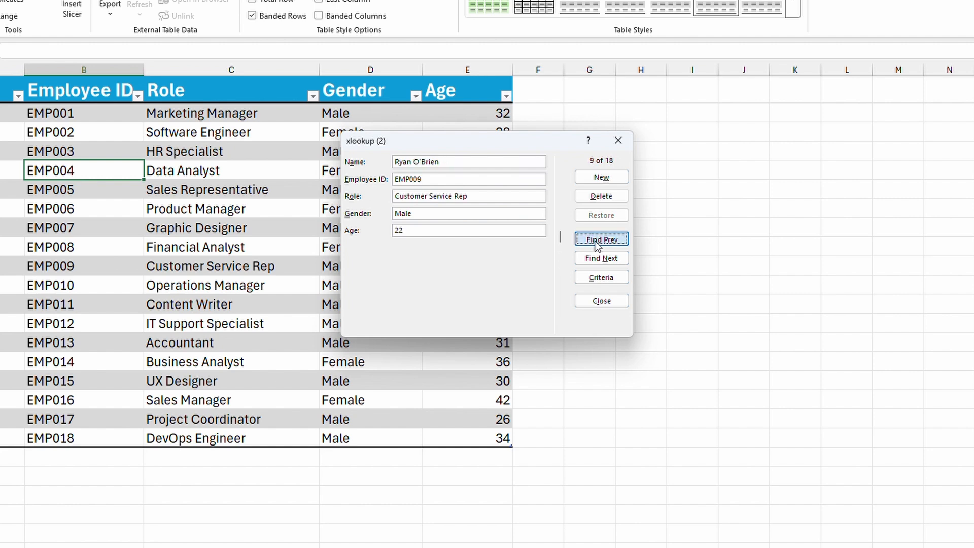
{"action": "left_click", "coordinate": [597, 242]}
{"action": "left_click", "coordinate": [596, 263]}
{"action": "left_click", "coordinate": [595, 263]}
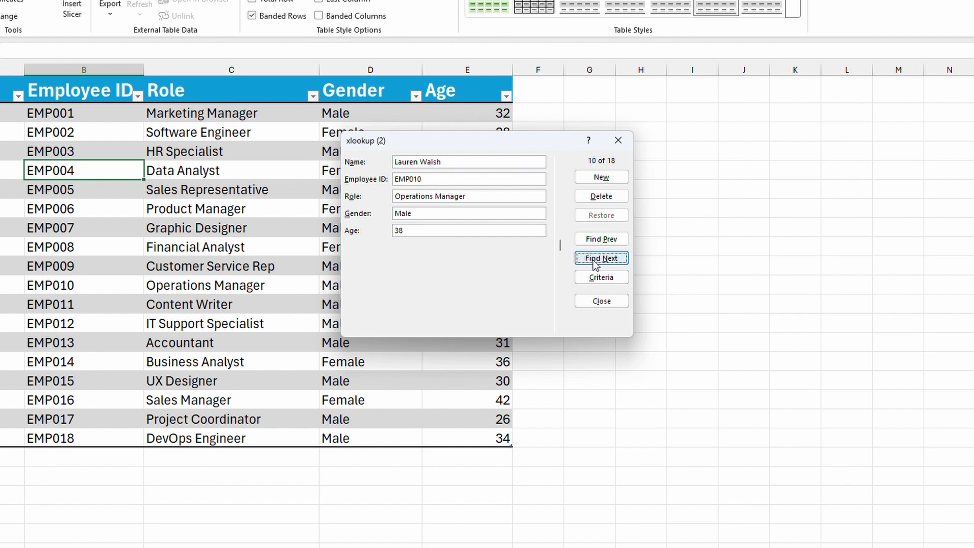
- Move forward from the Operations Manager record in the form with Find Next, and go back with Find Prev
{"action": "left_click", "coordinate": [595, 263]}
{"action": "left_click", "coordinate": [596, 263]}
{"action": "left_click", "coordinate": [596, 263]}
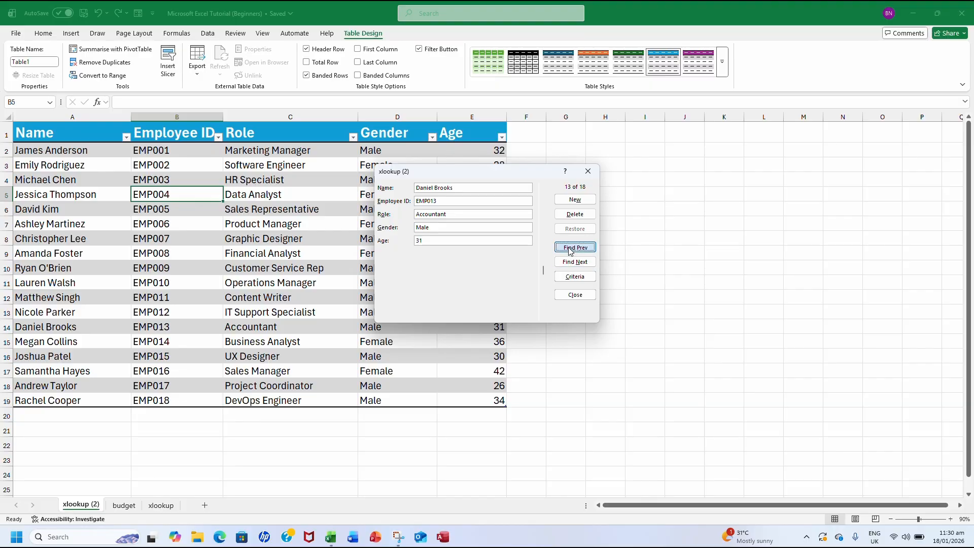
{"action": "left_click", "coordinate": [570, 248]}
{"action": "left_click", "coordinate": [571, 248]}
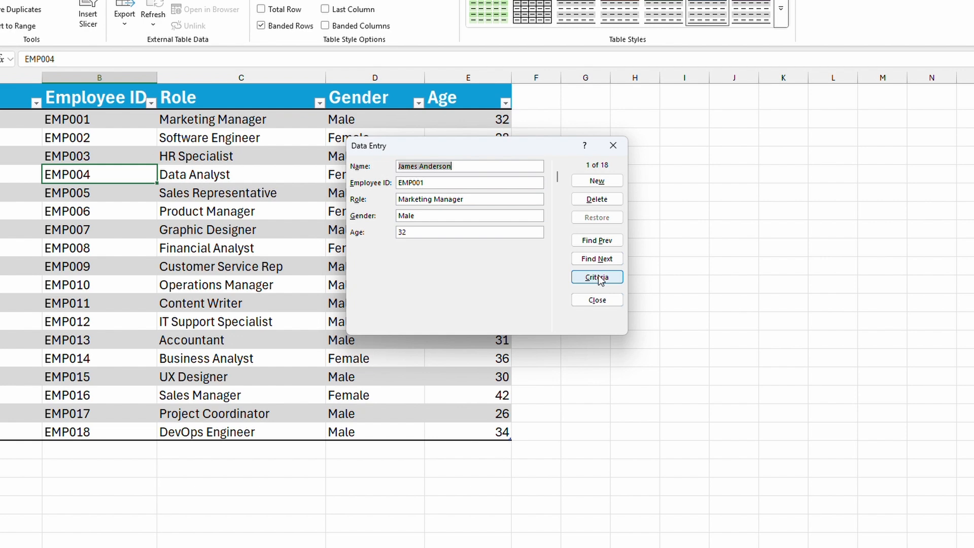
- Search the form using only the Business Analyst's first name and employee ID in place of the old criteria, and close the form
{"action": "left_click", "coordinate": [598, 277]}
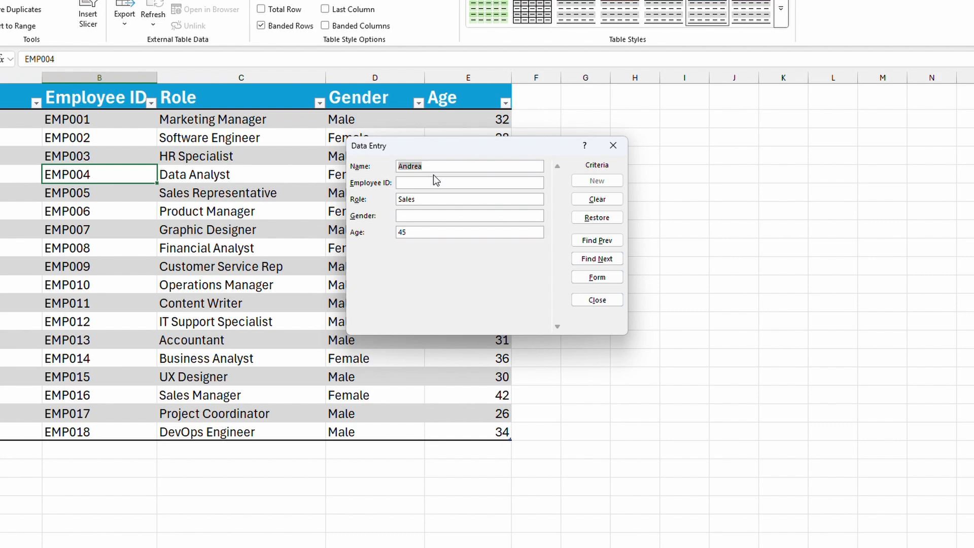
{"action": "key", "text": "BackSpace"}
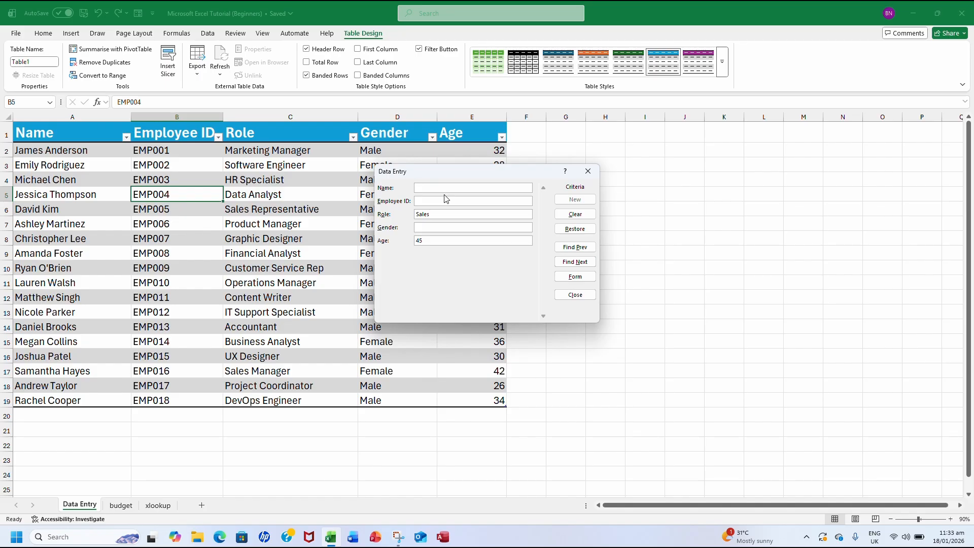
{"action": "type", "text": "Megan"}
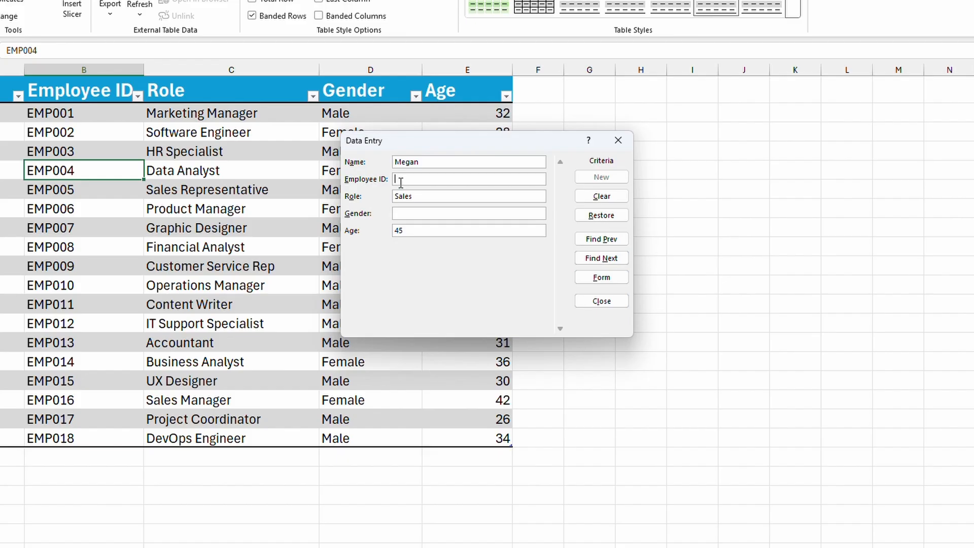
{"action": "type", "text": "EMP014"}
{"action": "key", "text": "Return"}
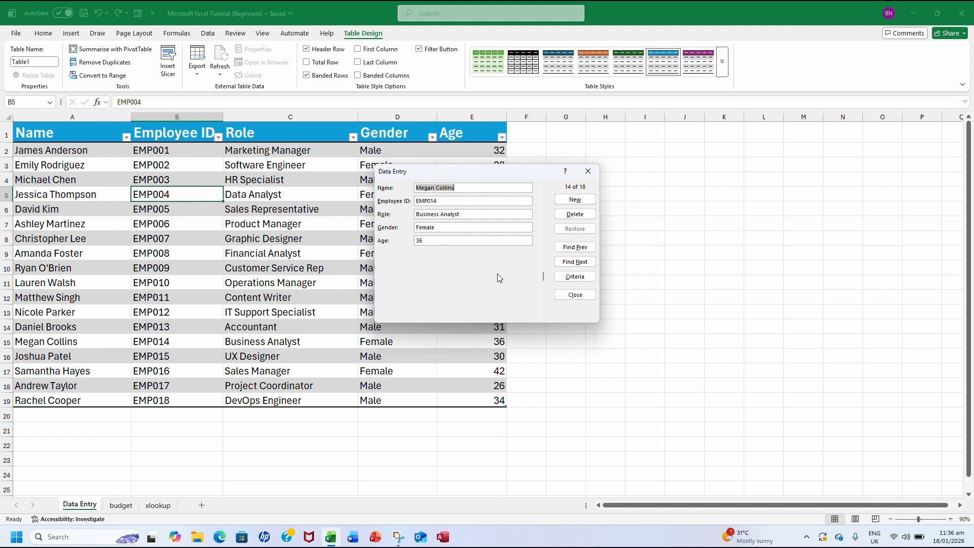
{"action": "left_click", "coordinate": [569, 295]}
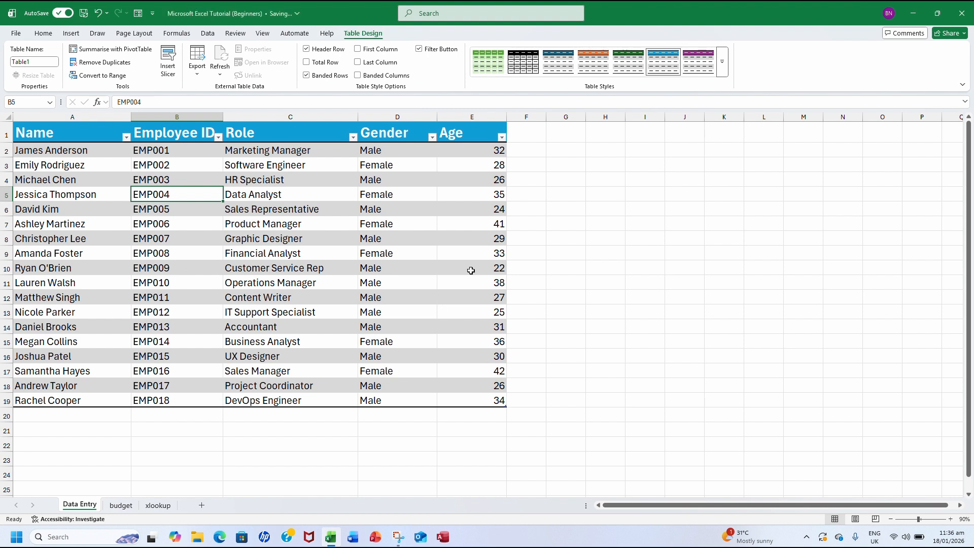